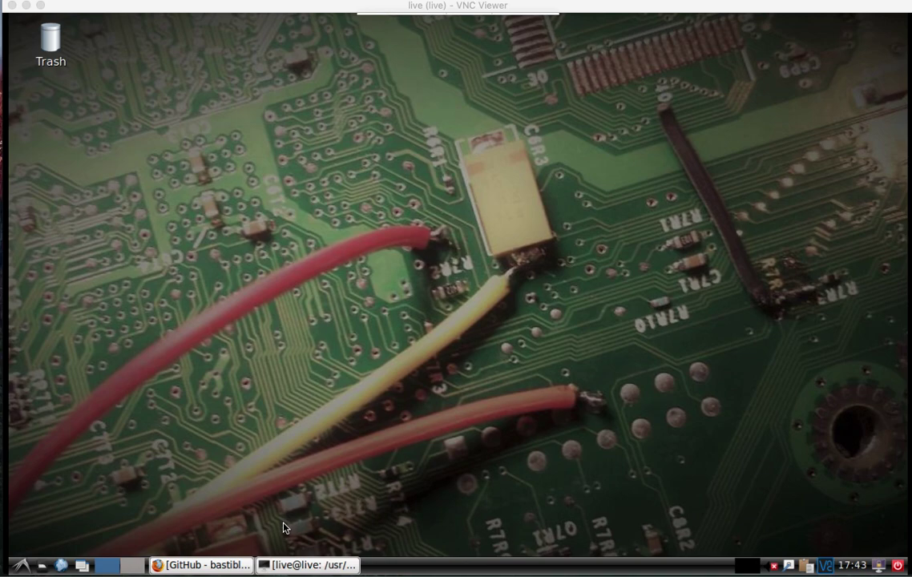
# Step: Scroll through the gr-rds GitHub page in Firefox, then minimize the browser window
pyautogui.click(221, 565)
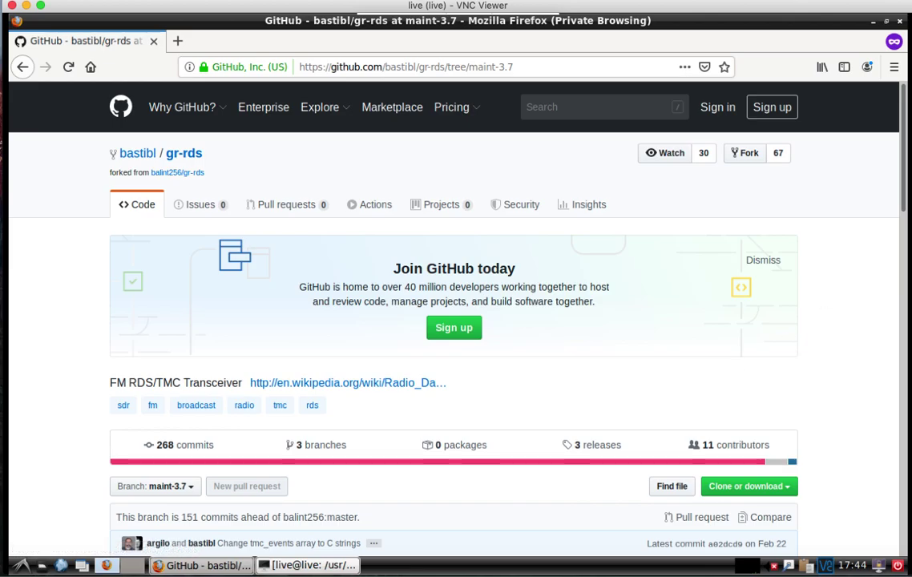
pyautogui.moveTo(897, 190); pyautogui.dragTo(896, 169)
pyautogui.click(873, 21)
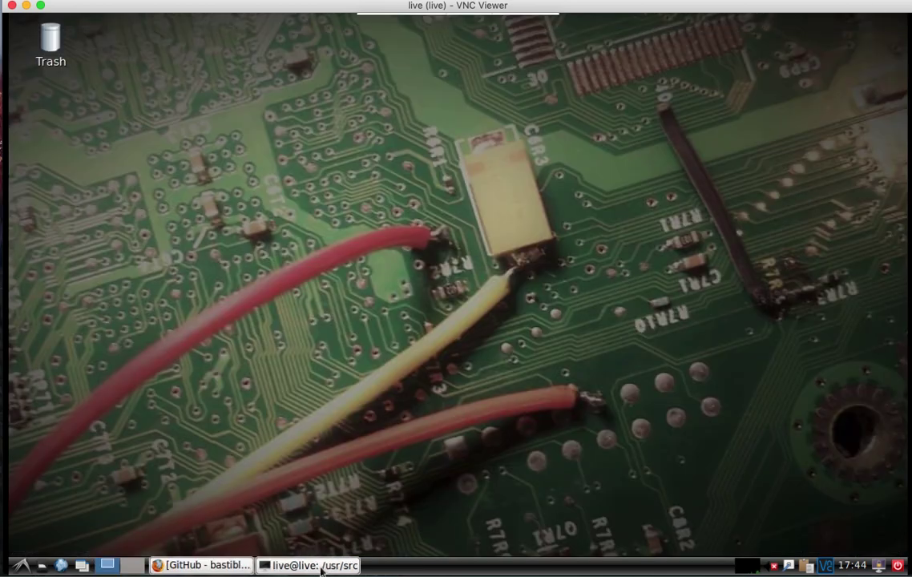
# Step: Open the terminal and change into /usr/src/
pyautogui.click(313, 565)
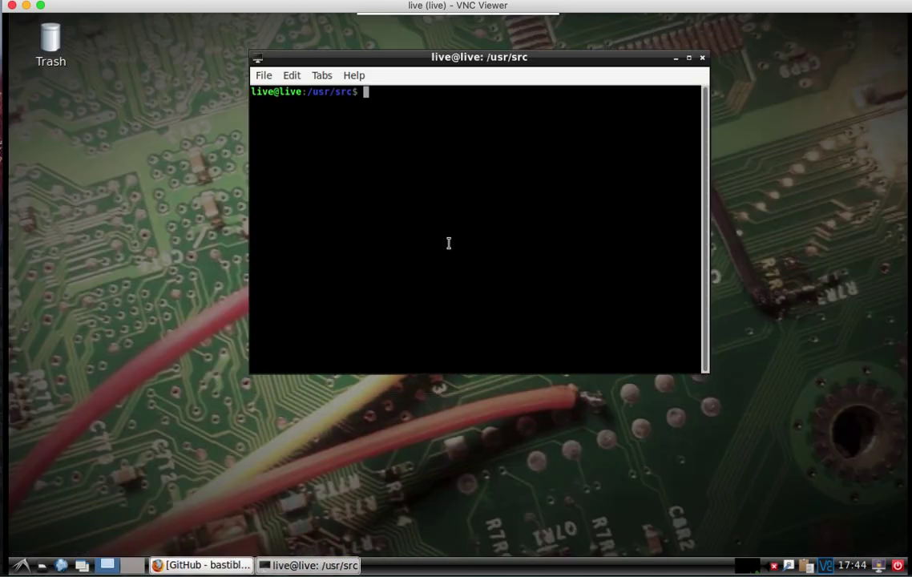
pyautogui.write('cd /usr/src/')
pyautogui.press('Return')
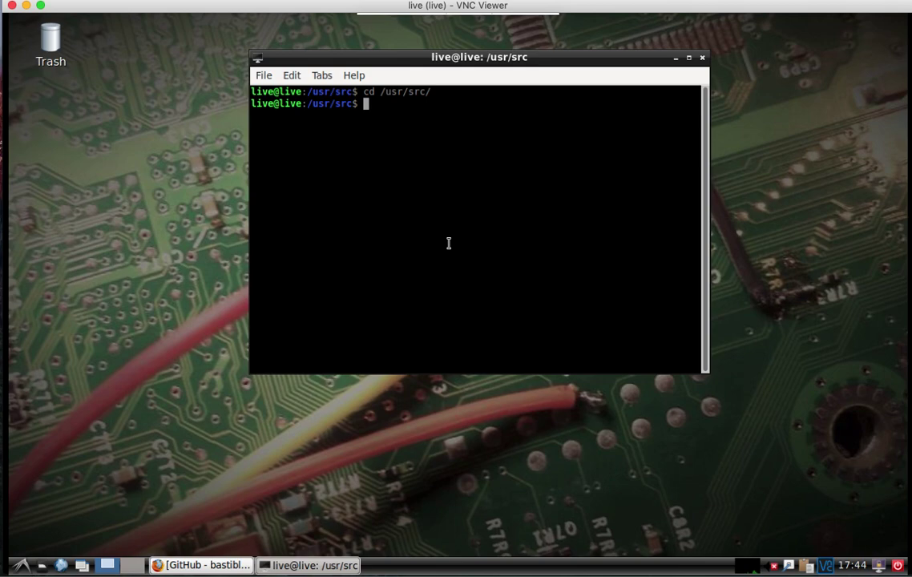
# Step: Re-run the sudo git clone of the gr-rds maint-3.7 branch in a widened terminal
pyautogui.write('sudo')
pyautogui.press('Up')
pyautogui.press('Up')
pyautogui.press('Up')
pyautogui.press('Up')
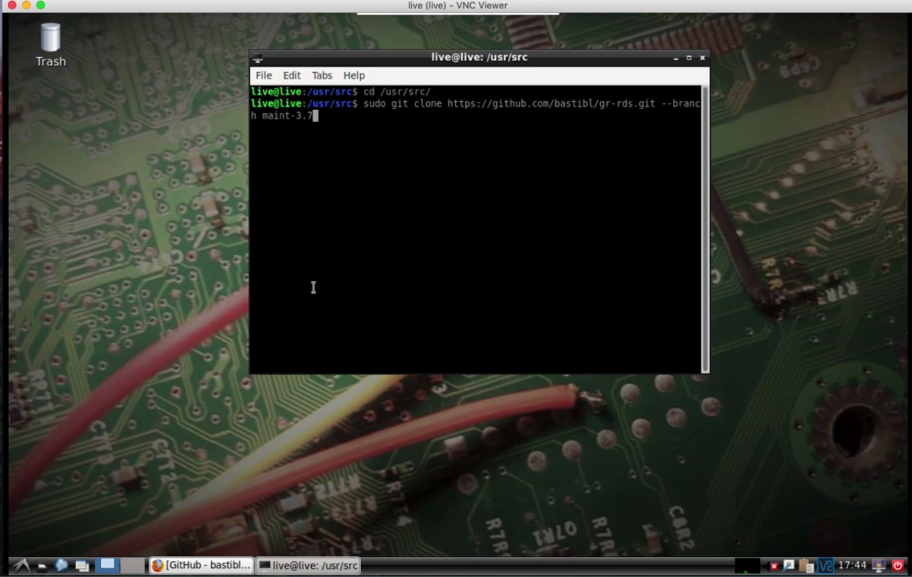
pyautogui.moveTo(249, 250); pyautogui.dragTo(148, 252)
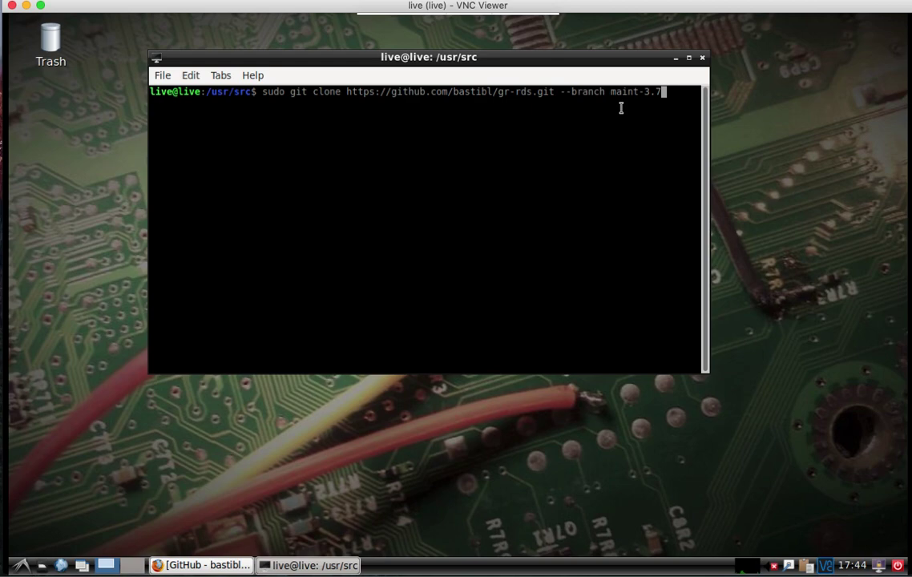
pyautogui.press('Return')
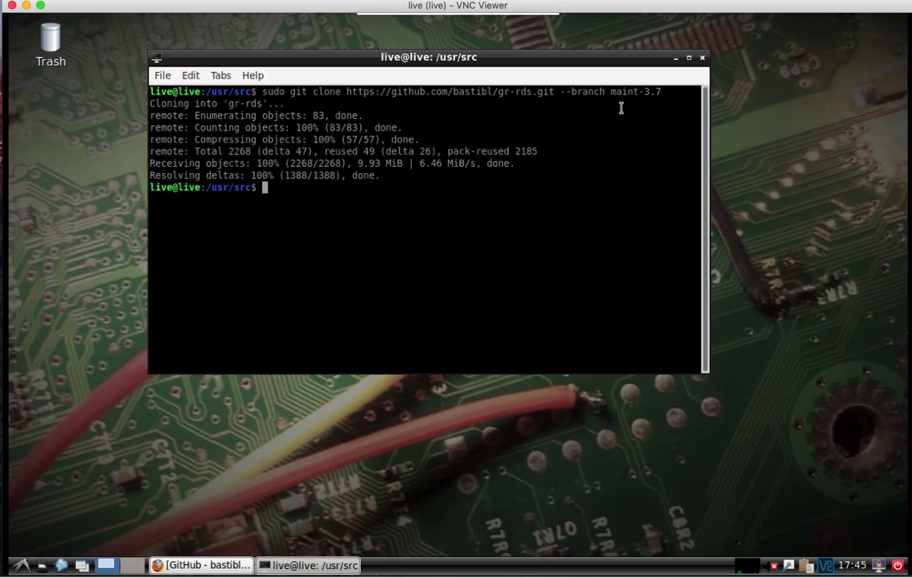
# Step: In gr-rds, create and enter a build folder, then run sudo cmake .. there
pyautogui.write('cd gr')
pyautogui.press('Tab')
pyautogui.press('Return')
pyautogui.write('sudo mkdir build')
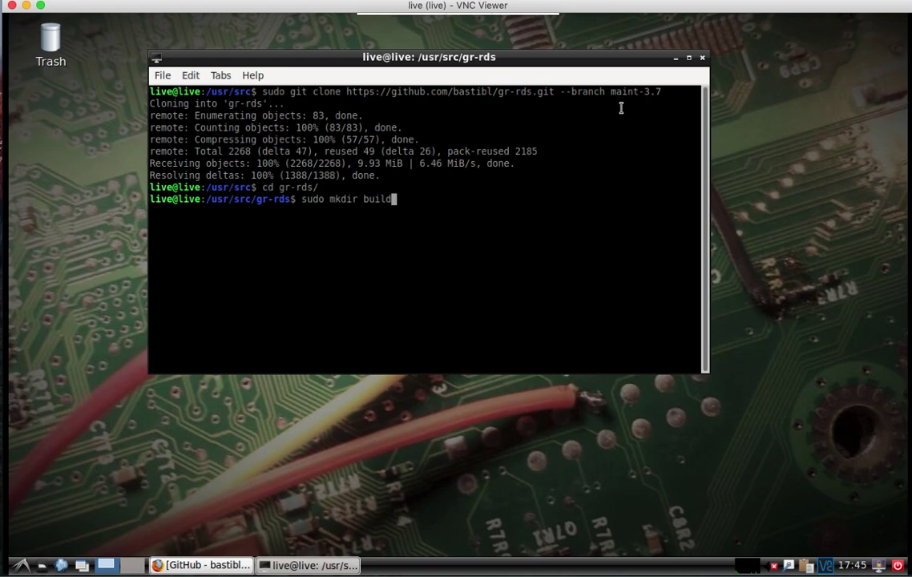
pyautogui.press('Return')
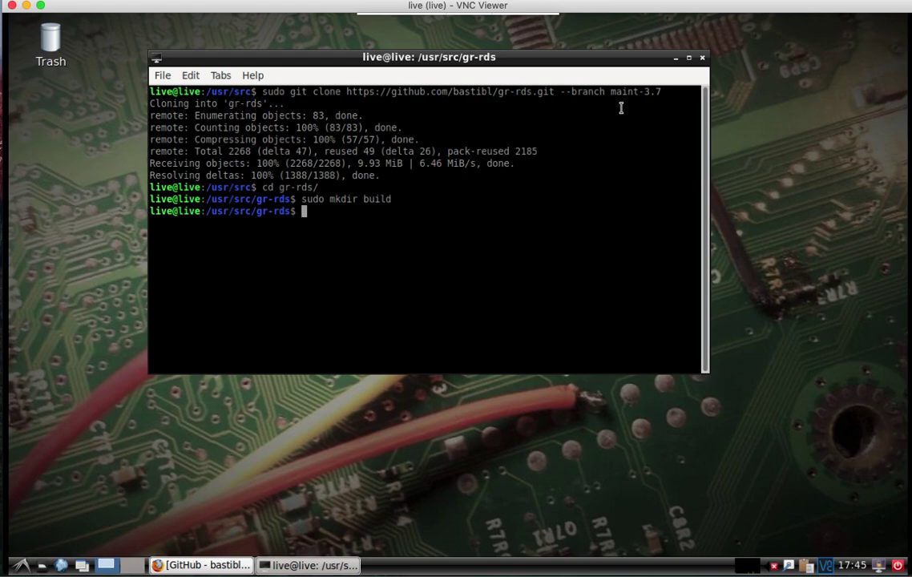
pyautogui.write('cd build/')
pyautogui.press('Return')
pyautogui.write('sudo cmake ')
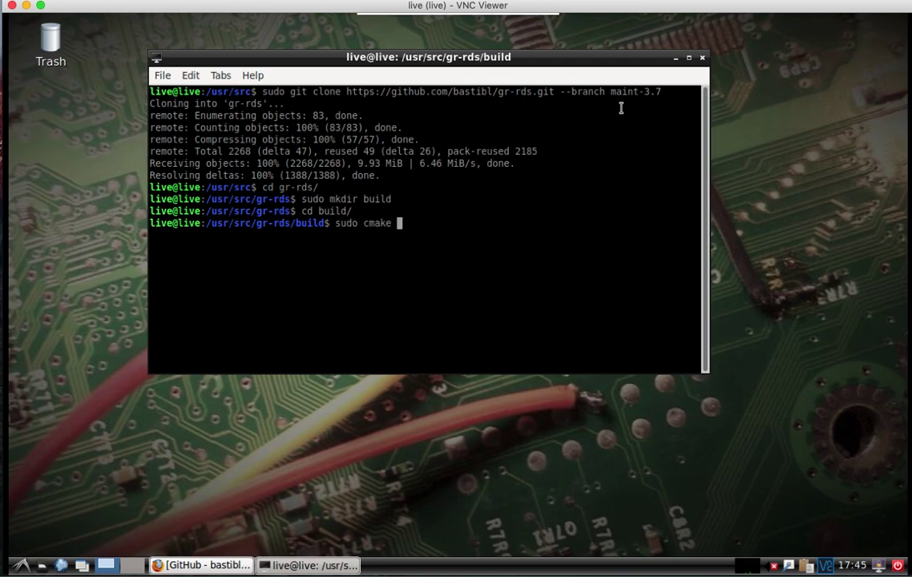
pyautogui.write('..')
pyautogui.press('Return')
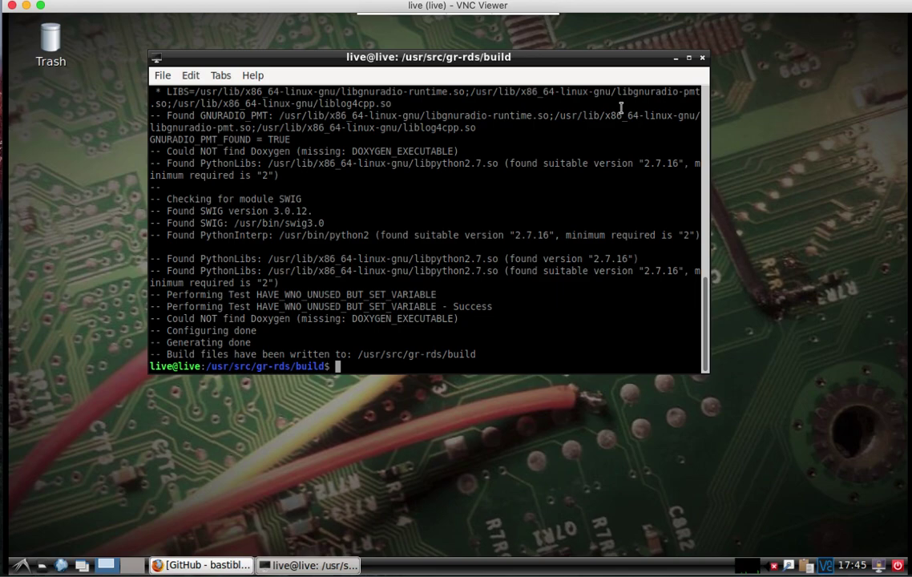
# Step: Build gr-rds with sudo make to 100%, then type sudo make install
pyautogui.write('sudo make')
pyautogui.press('Return')
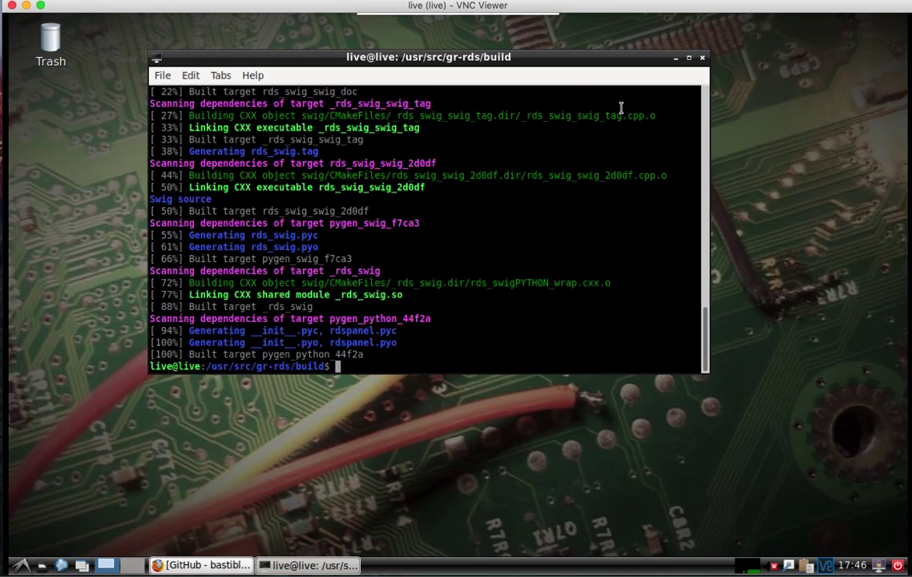
pyautogui.write('sudo make install')
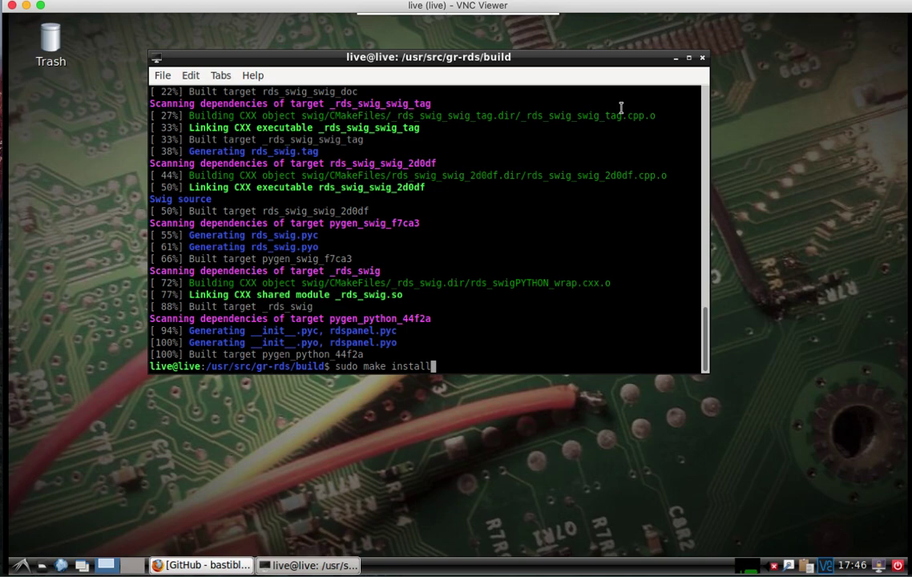
# Step: Install gr-rds, run sudo ldconfig, then move into gr-rds/apps and list its files
pyautogui.press('Return')
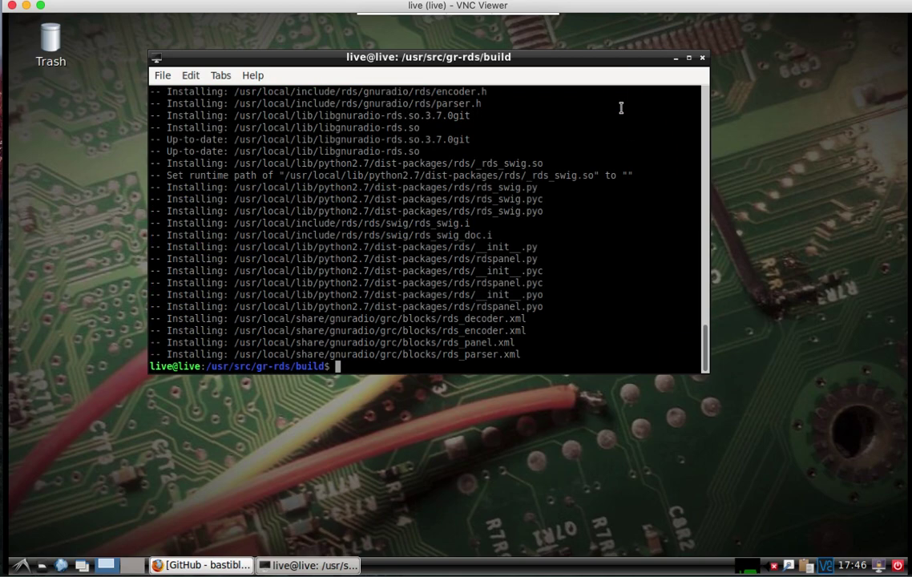
pyautogui.write('sudo ldconfig')
pyautogui.press('Return')
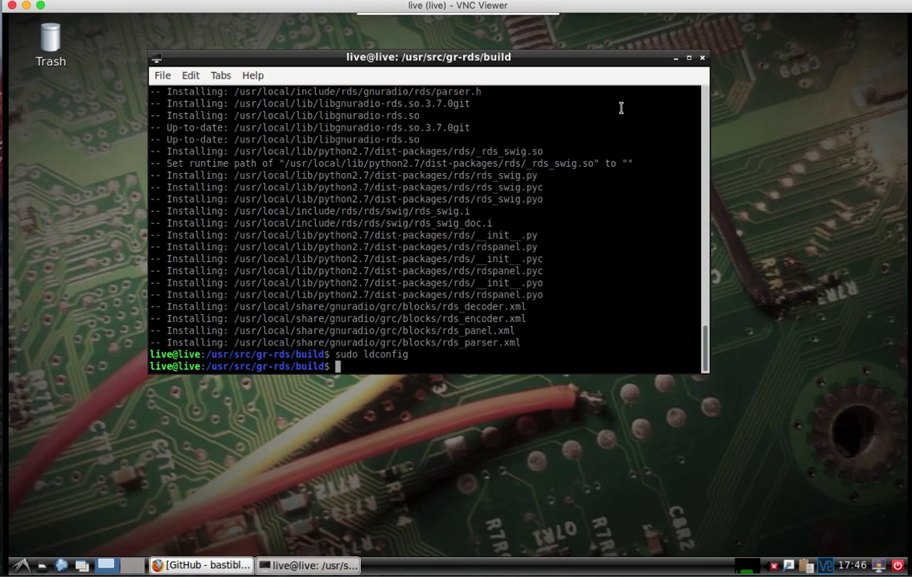
pyautogui.write('cd ..')
pyautogui.press('Return')
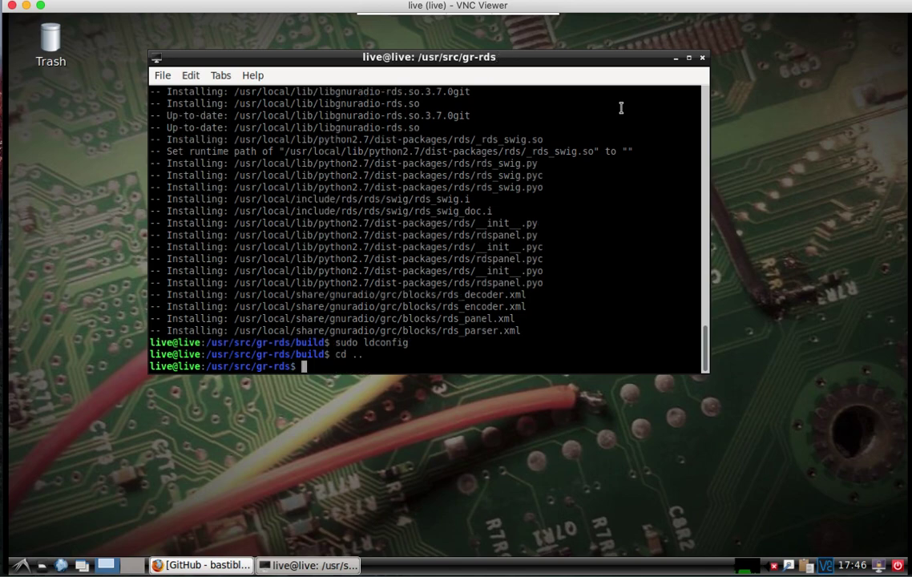
pyautogui.write('cd apps/')
pyautogui.press('Return')
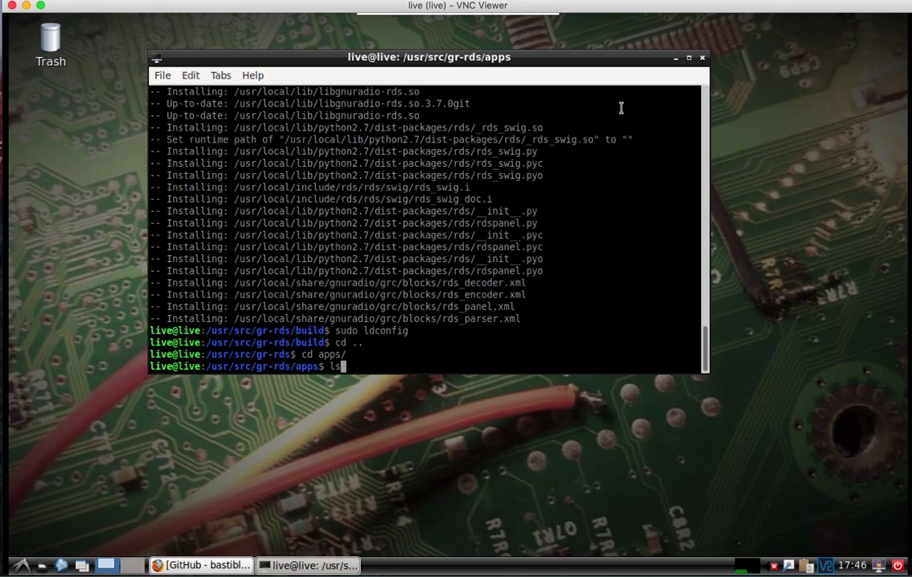
pyautogui.press('Return')
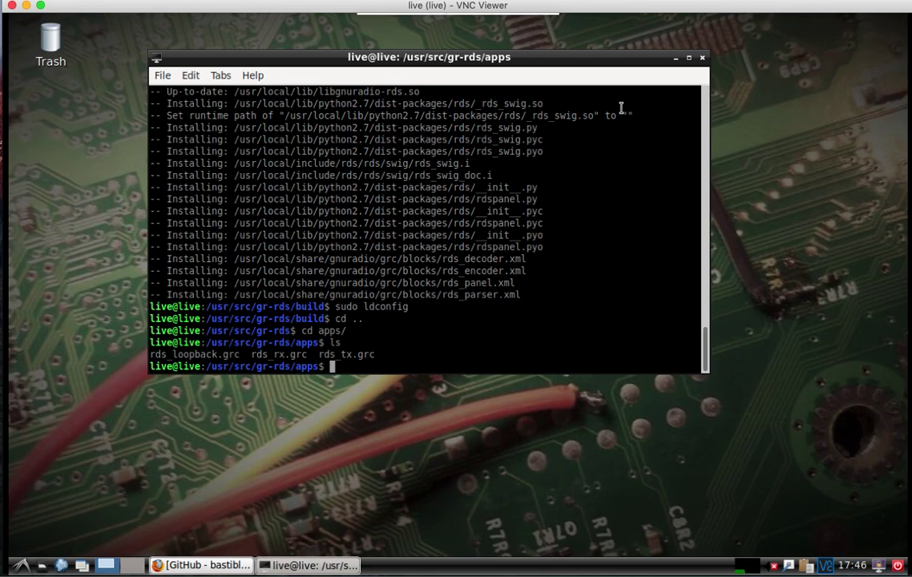
# Step: Type the command gnuradio-companion rds_rx.grc using Tab completion
pyautogui.write('gn')
pyautogui.press('Tab')
pyautogui.write('com')
pyautogui.press('Tab')
pyautogui.write('rds_rx')
pyautogui.press('Tab')
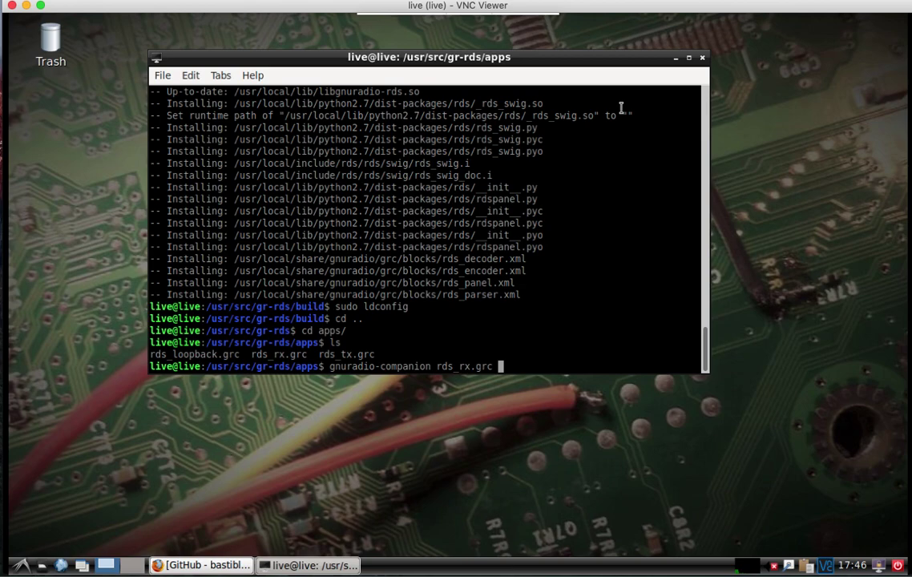
# Step: Launch rds_rx.grc in GNU Radio Companion and scroll the canvas to the source blocks
pyautogui.press('Return')
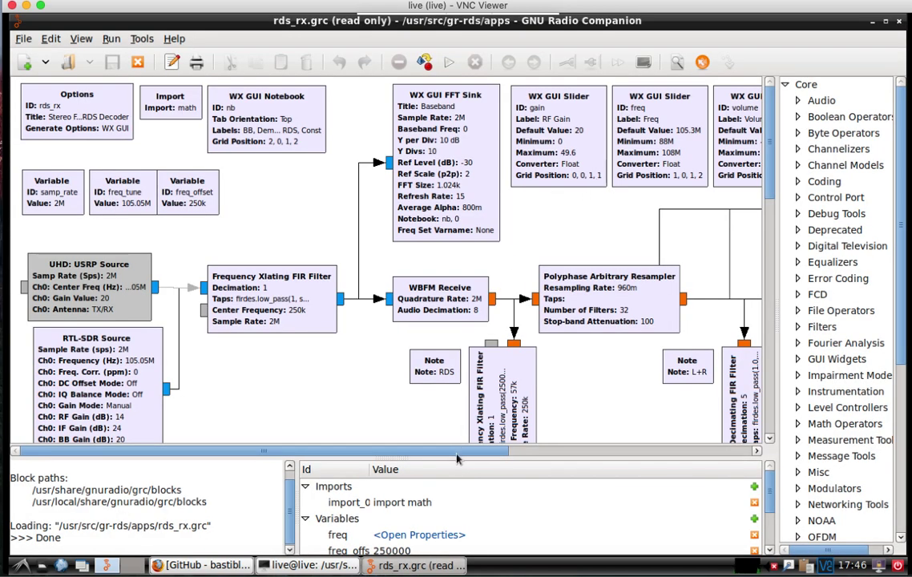
pyautogui.moveTo(453, 456); pyautogui.dragTo(625, 517)
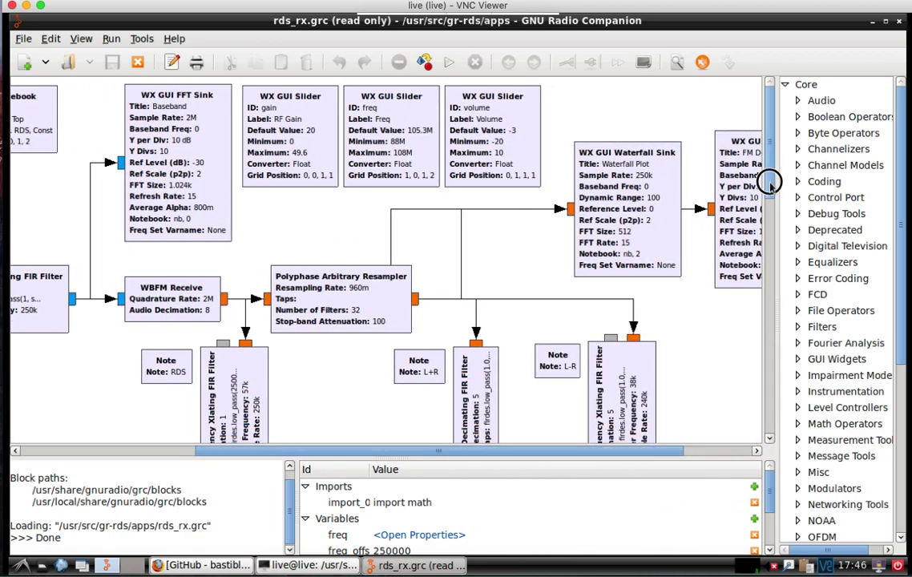
pyautogui.moveTo(765, 181)
pyautogui.mouseDown()
pyautogui.moveTo(765, 396)
pyautogui.moveTo(771, 192)
pyautogui.mouseUp()
pyautogui.moveTo(624, 444); pyautogui.dragTo(495, 444)
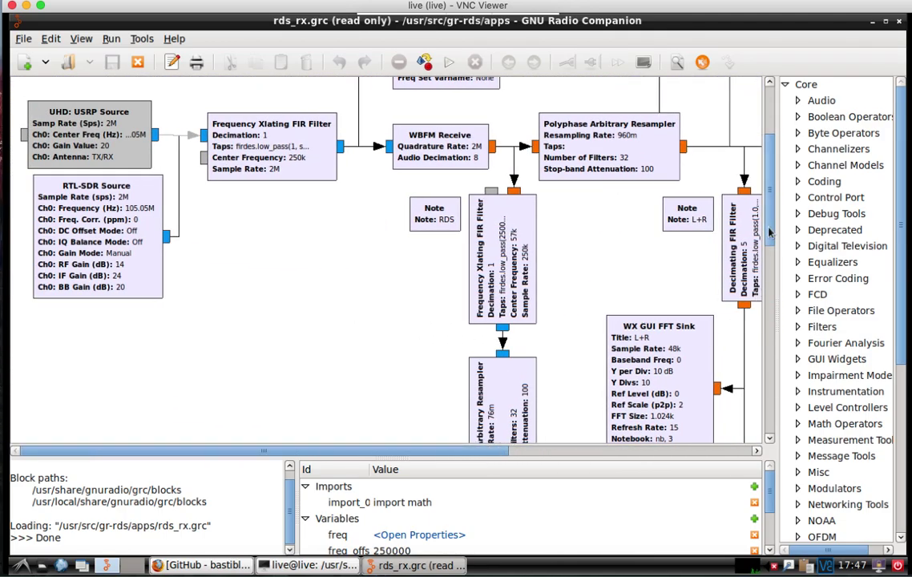
pyautogui.moveTo(772, 210); pyautogui.dragTo(772, 173)
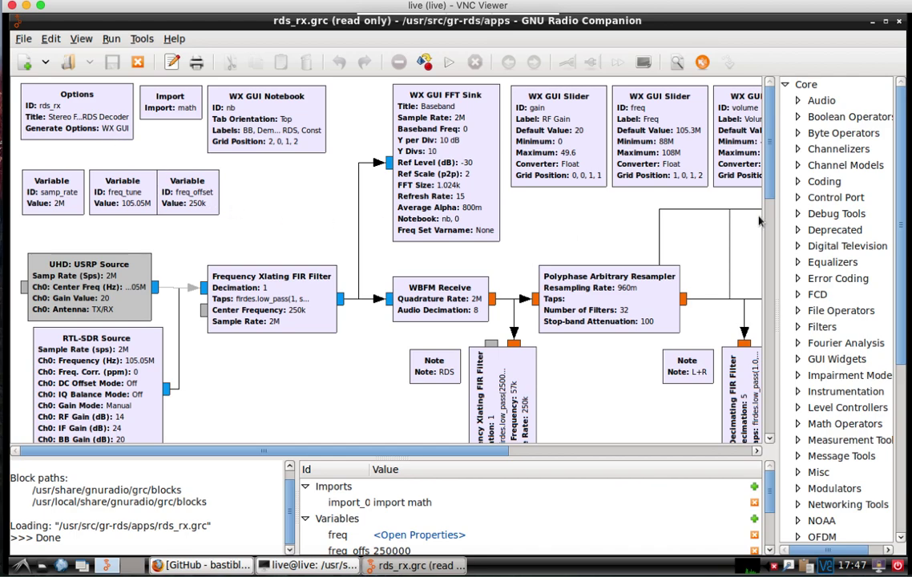
pyautogui.moveTo(769, 160); pyautogui.dragTo(769, 178)
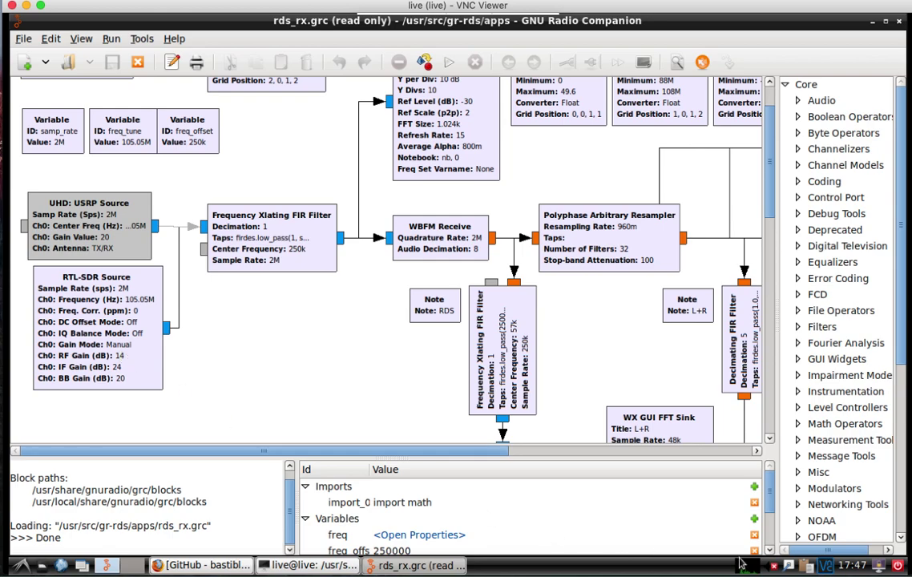
# Step: Unmute the desktop audio from the tray volume control
pyautogui.click(789, 565)
pyautogui.click(773, 544)
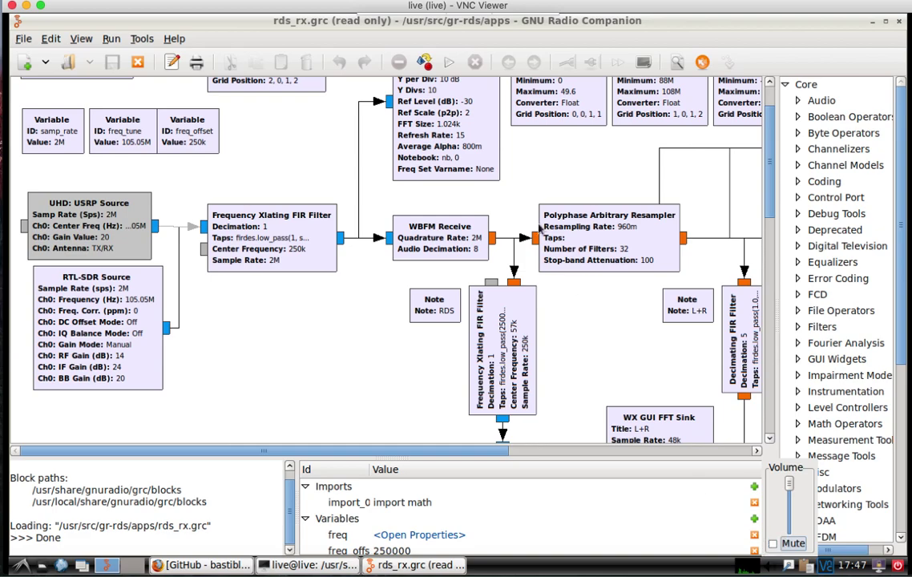
pyautogui.click(449, 68)
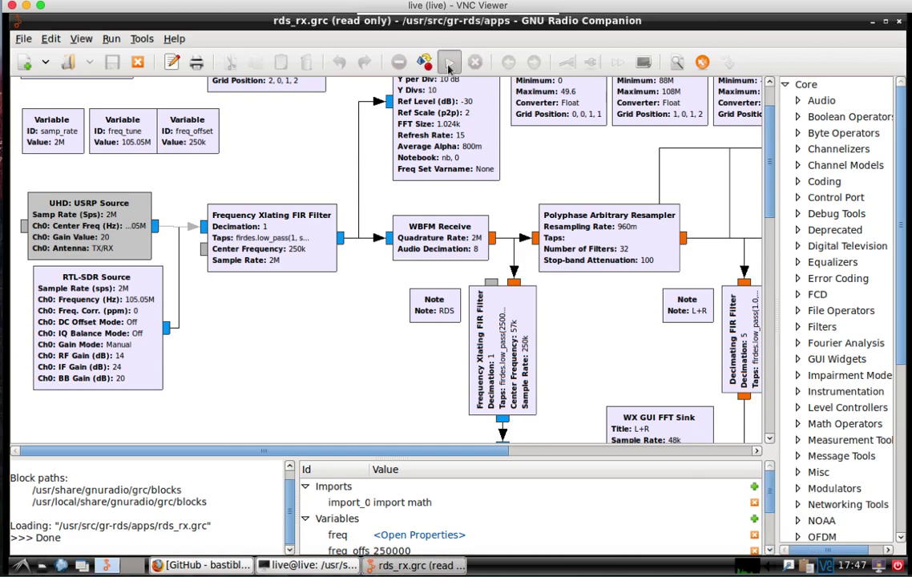
# Step: Execute the flowgraph, widen the receiver window, and tune Freq from 105.3 to 103.5 MHz
pyautogui.click(449, 67)
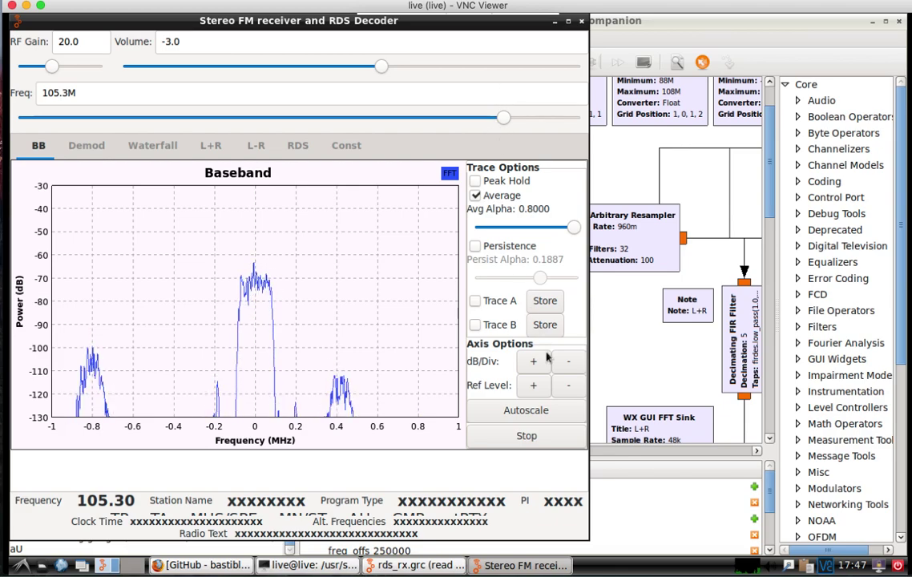
pyautogui.moveTo(589, 542); pyautogui.dragTo(672, 550)
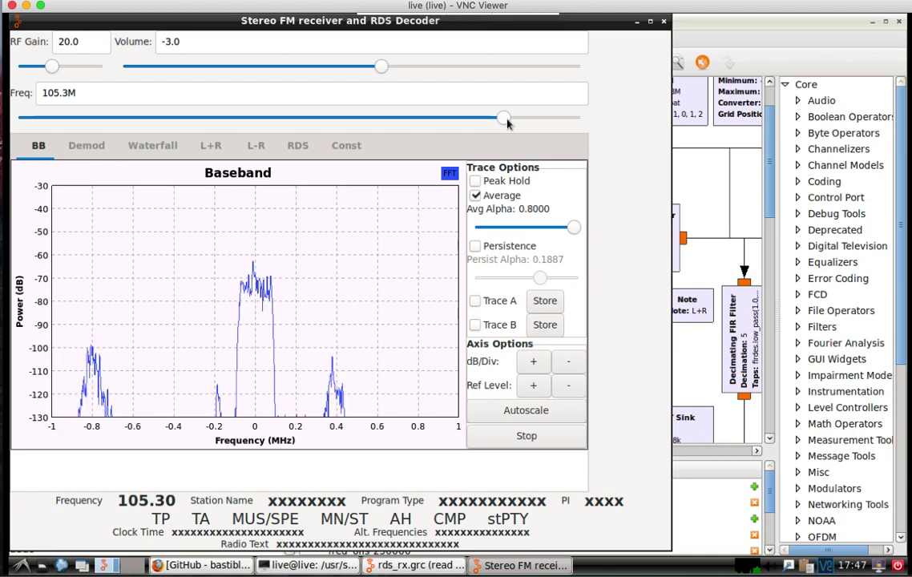
pyautogui.click(505, 120)
pyautogui.moveTo(505, 119); pyautogui.dragTo(473, 121)
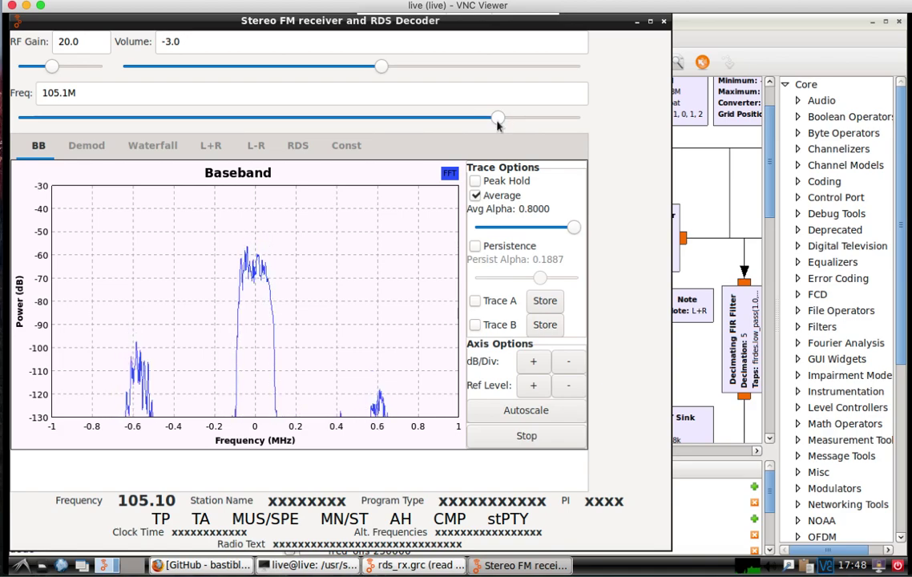
pyautogui.scroll(-5, 497, 120)
pyautogui.scroll(-9, 497, 125)
pyautogui.scroll(-2, 497, 125)
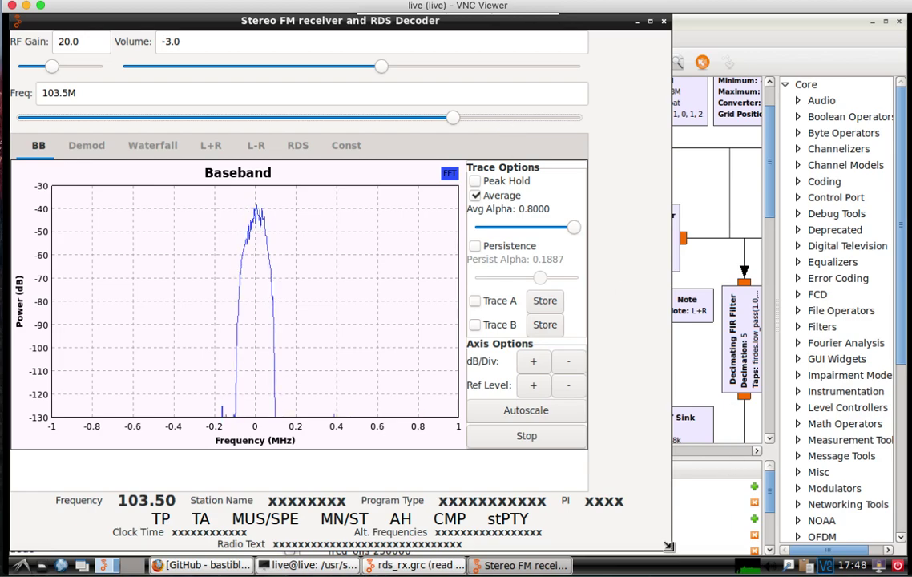
pyautogui.moveTo(679, 549); pyautogui.dragTo(707, 549)
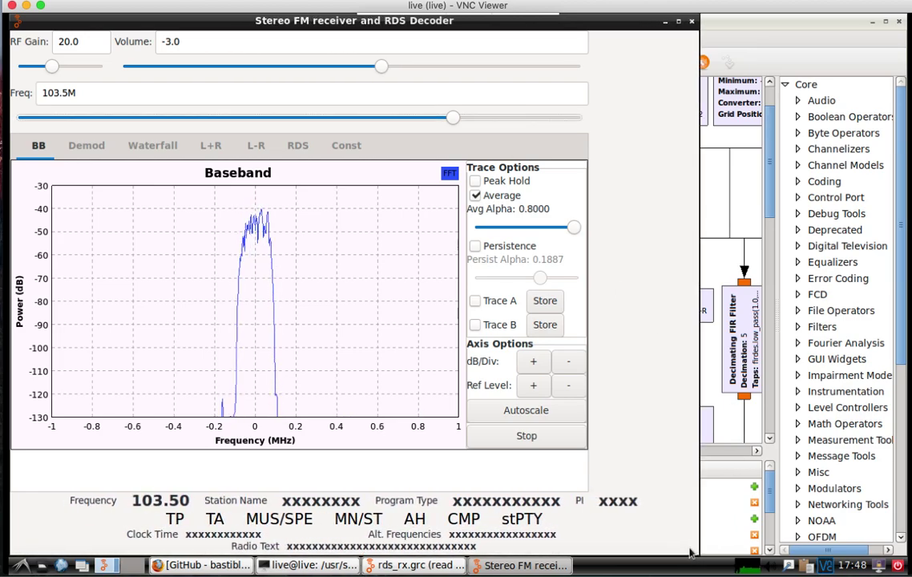
# Step: View the Demod, Waterfall, L+R, L-R, RDS and Const plots in turn, then return to BB
pyautogui.click(90, 143)
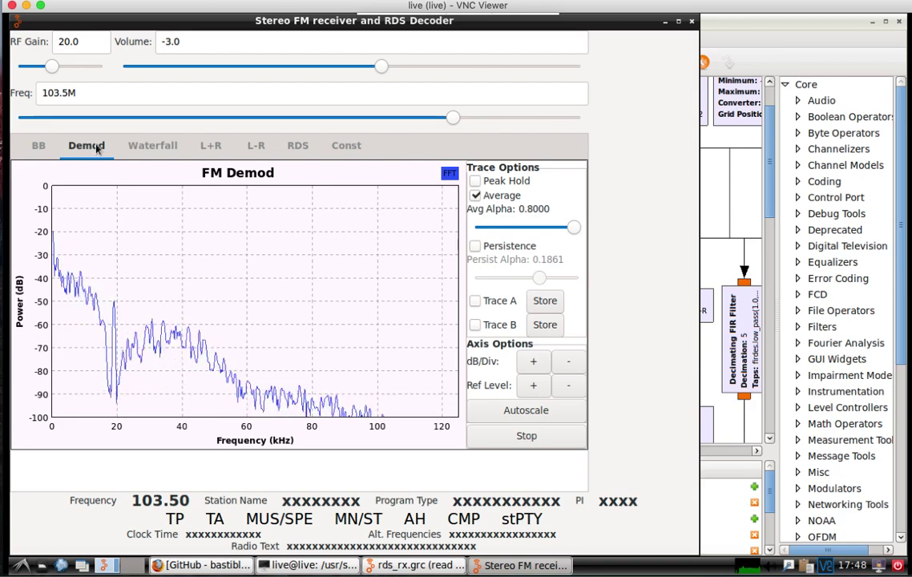
pyautogui.click(161, 147)
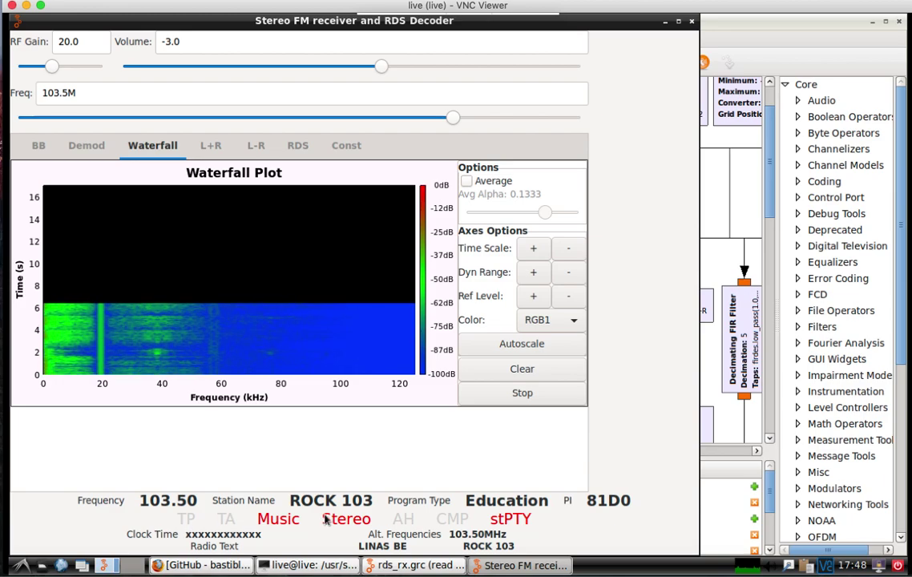
pyautogui.click(212, 146)
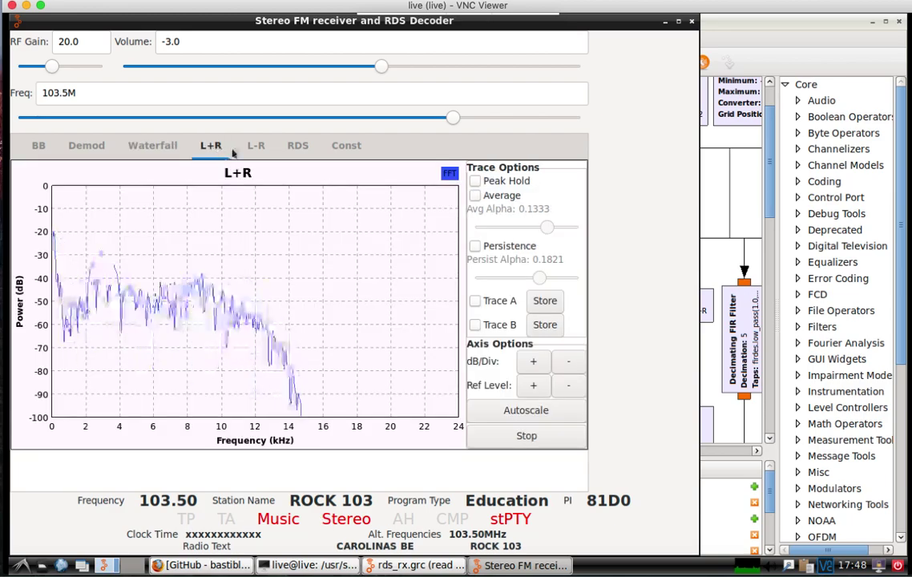
pyautogui.click(255, 150)
pyautogui.click(298, 146)
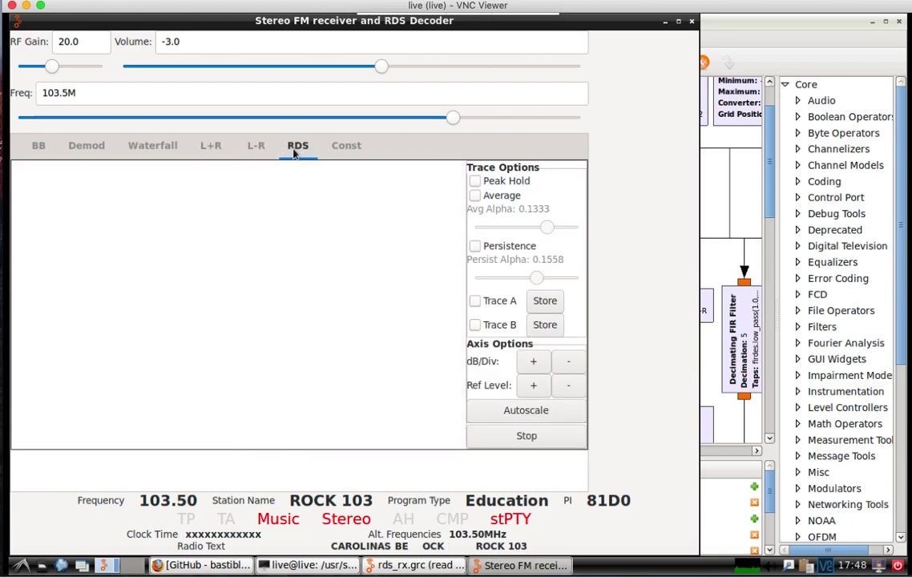
pyautogui.click(346, 148)
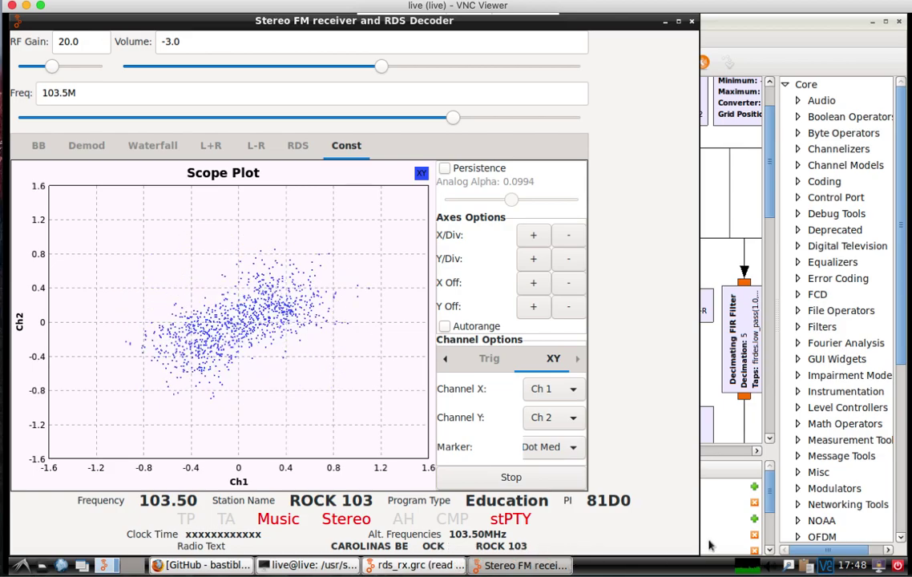
pyautogui.moveTo(695, 525); pyautogui.dragTo(796, 526)
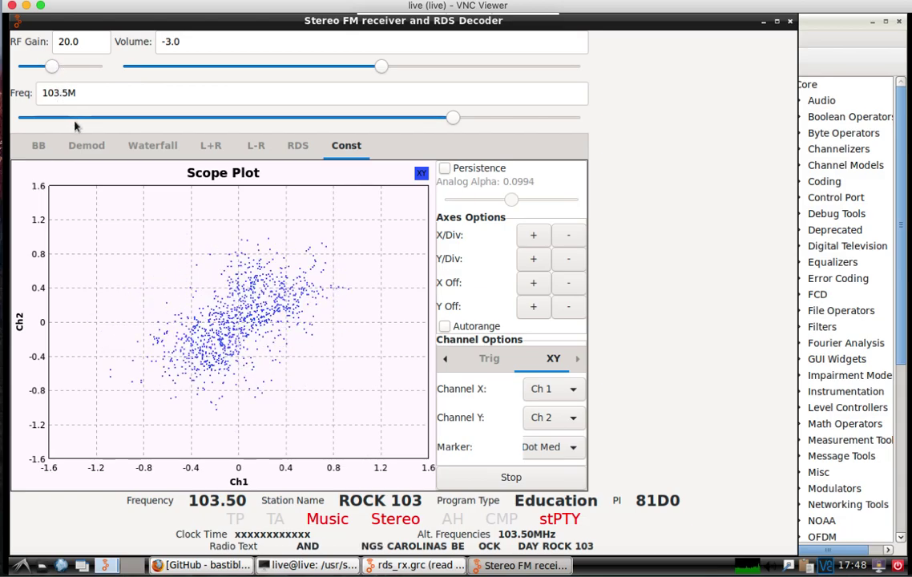
pyautogui.click(44, 148)
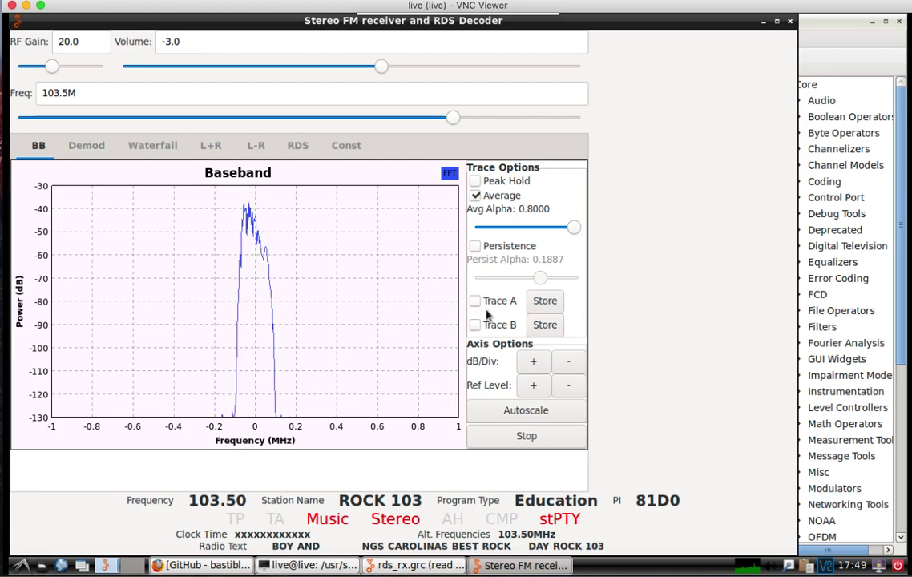
# Step: Toggle Peak Hold on and off, pause the spectrum with Stop, and close the receiver window
pyautogui.click(475, 182)
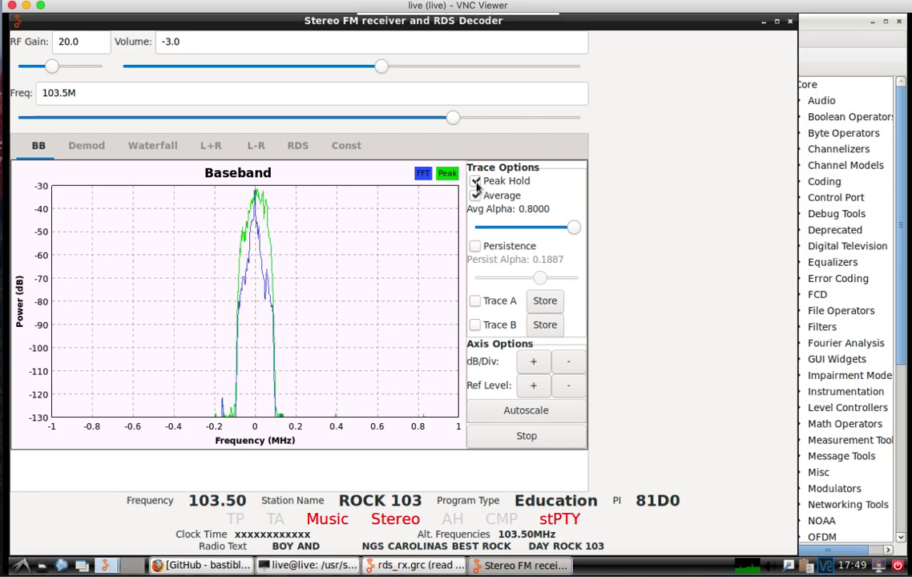
pyautogui.click(475, 182)
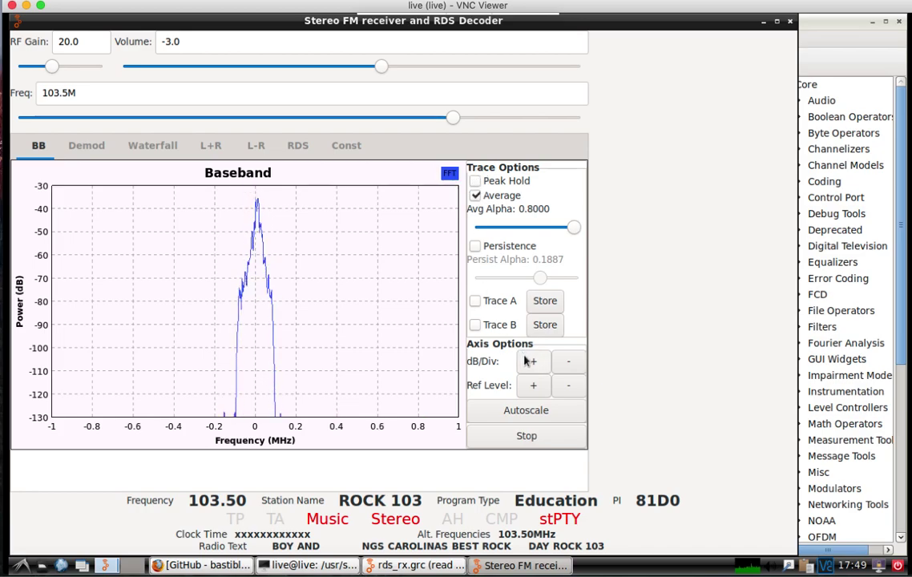
pyautogui.click(527, 437)
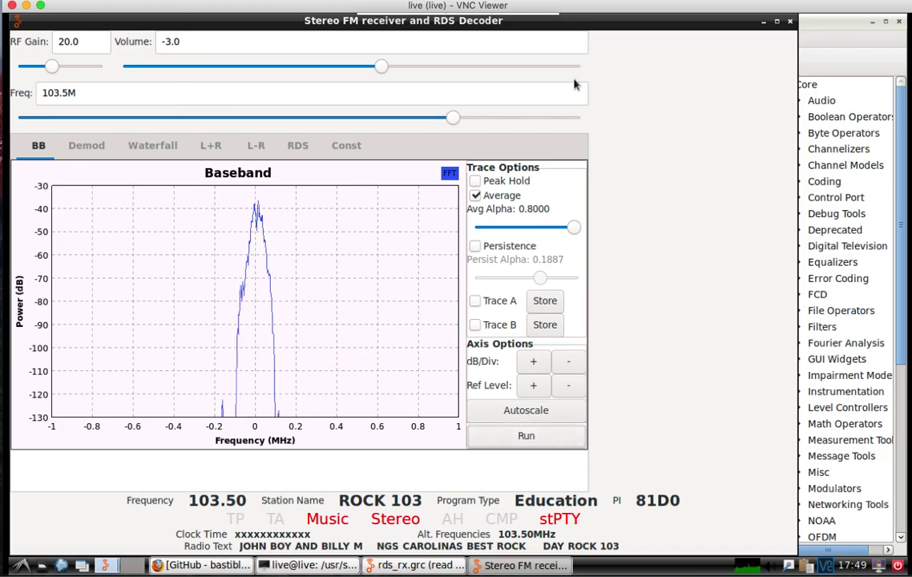
pyautogui.click(789, 24)
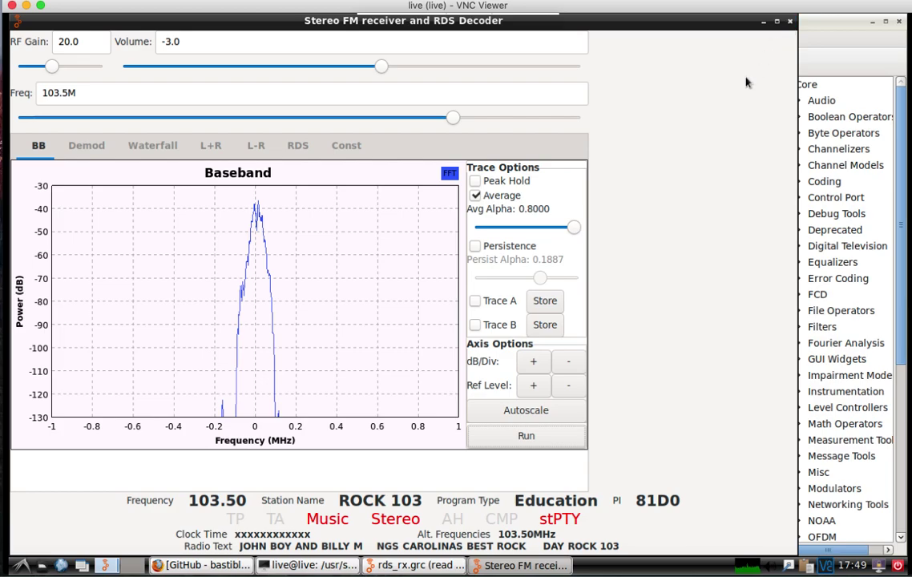